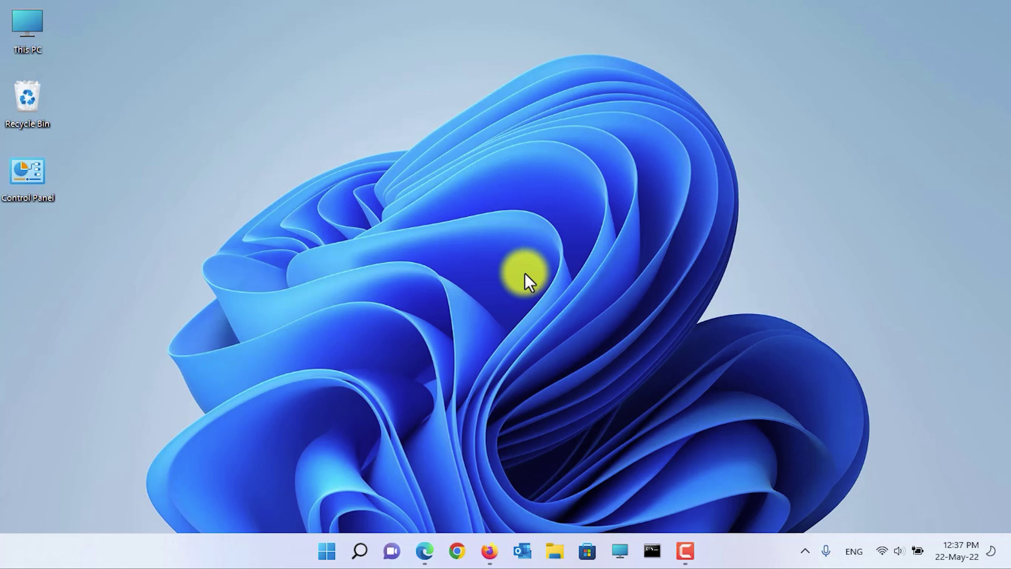
# Step: Launch Outlook and open Rules > Manage Rules & Alerts from the Home tab
pyautogui.click(520, 557)
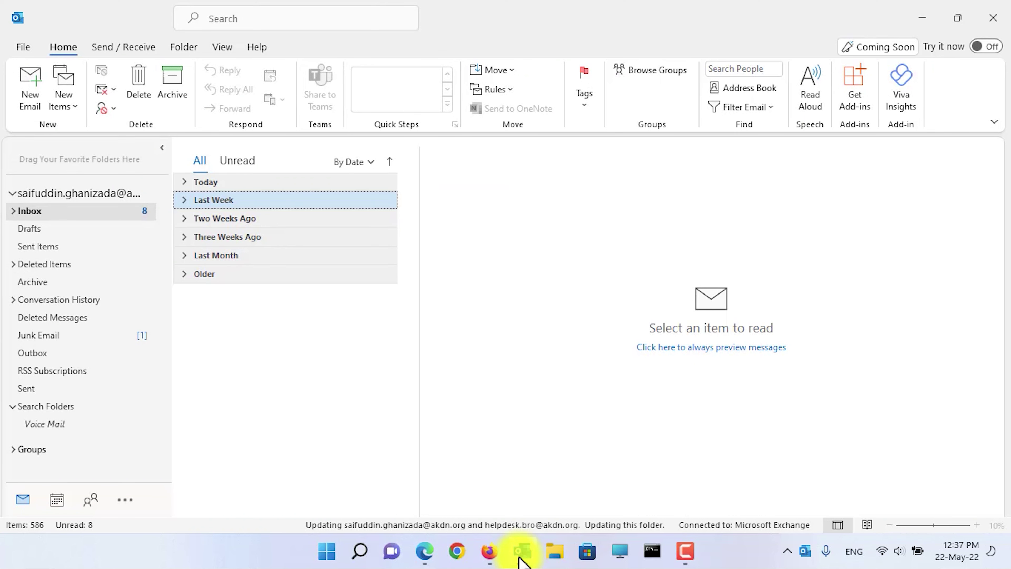
pyautogui.click(503, 88)
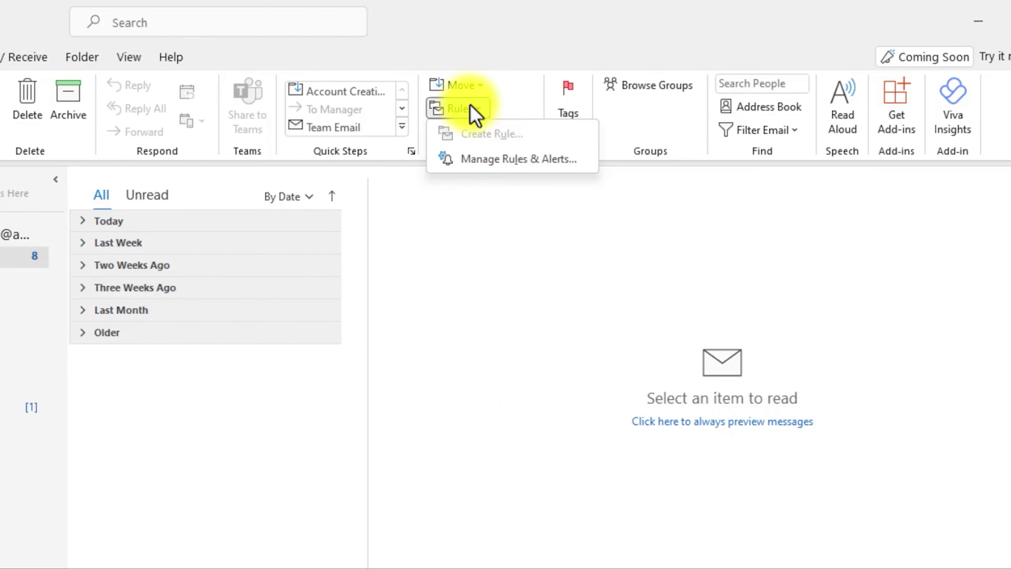
pyautogui.click(497, 166)
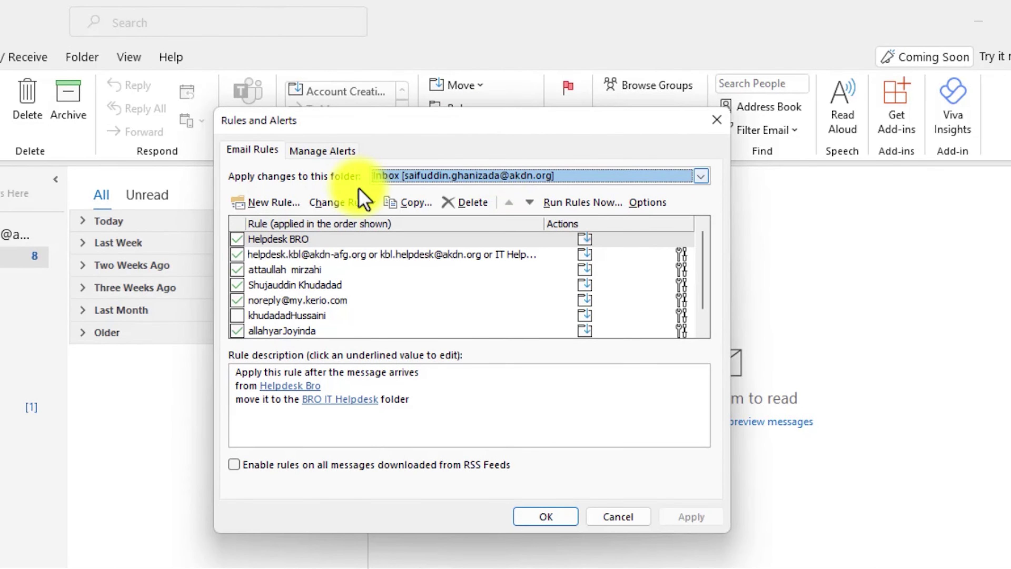
# Step: Start a blank 'Apply rule on messages I send' rule with no conditions, accepting the all-messages warning
pyautogui.click(274, 201)
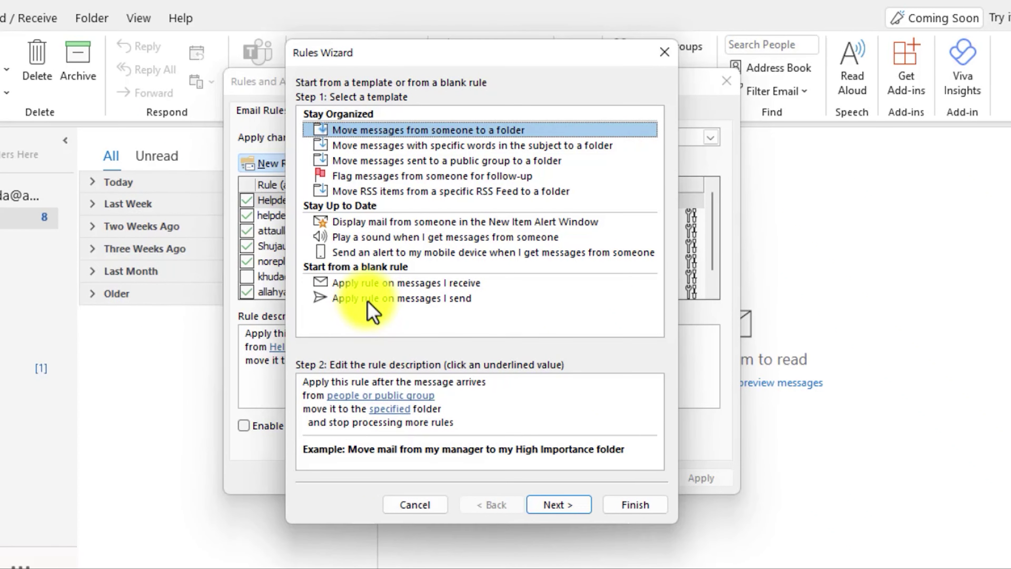
pyautogui.click(376, 299)
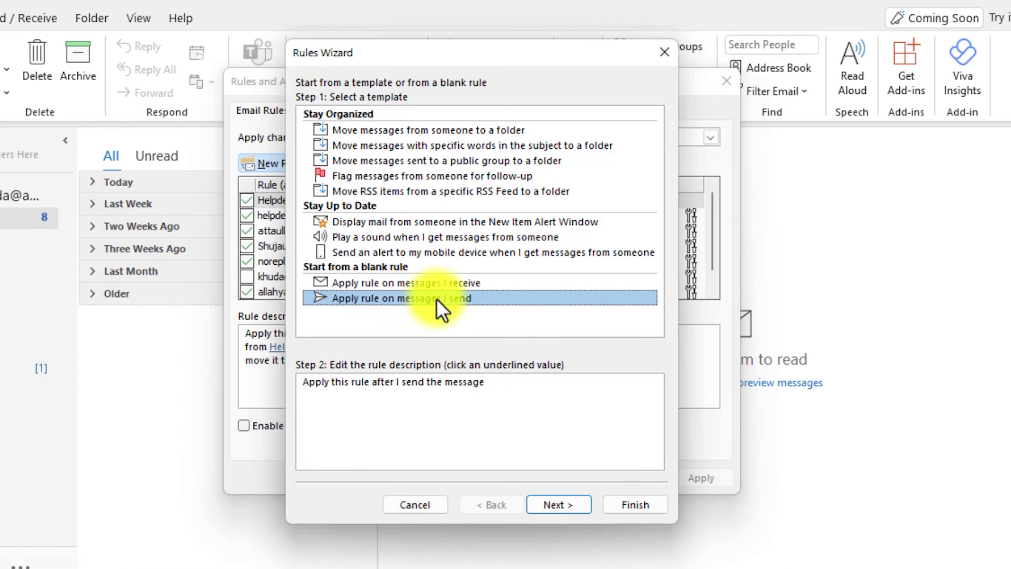
pyautogui.click(570, 506)
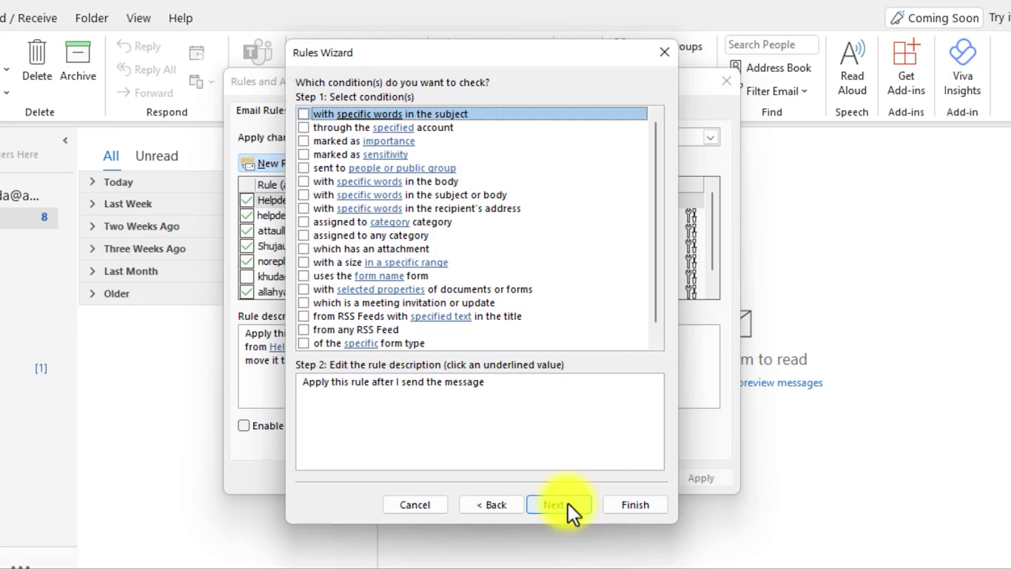
pyautogui.click(569, 506)
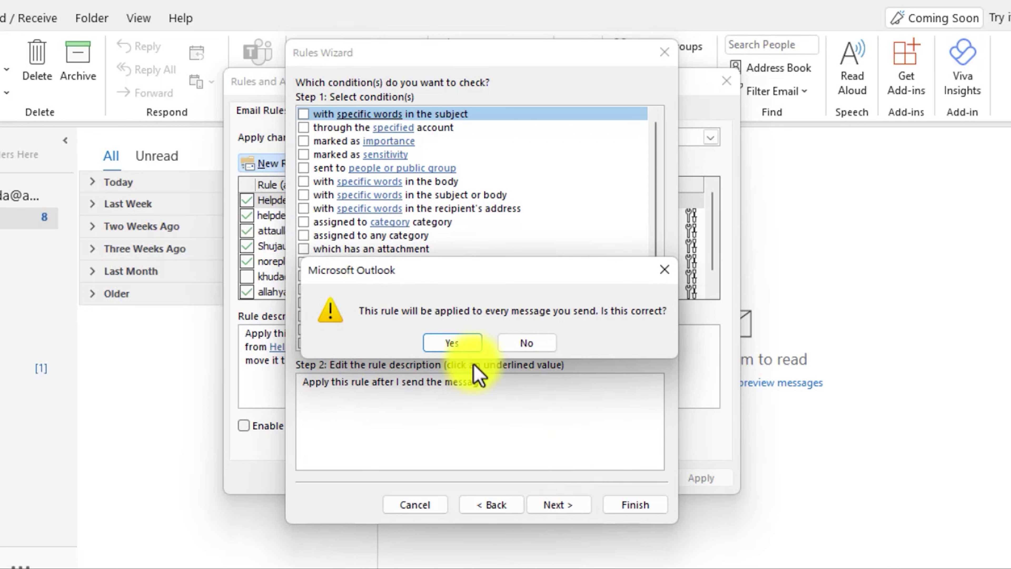
pyautogui.click(454, 343)
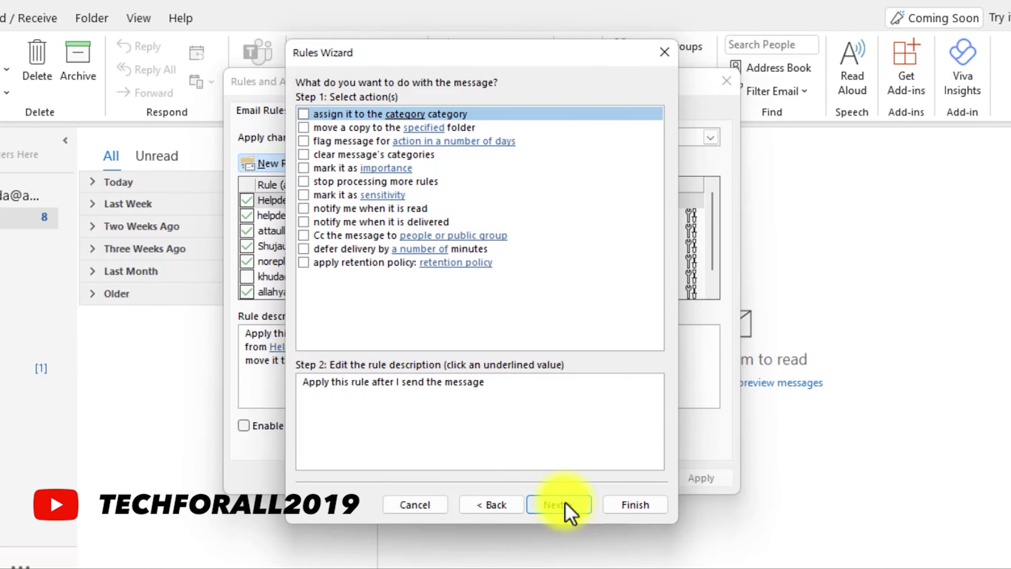
# Step: Add the 'defer delivery by a number of minutes' action with a 2-minute delay
pyautogui.click(304, 249)
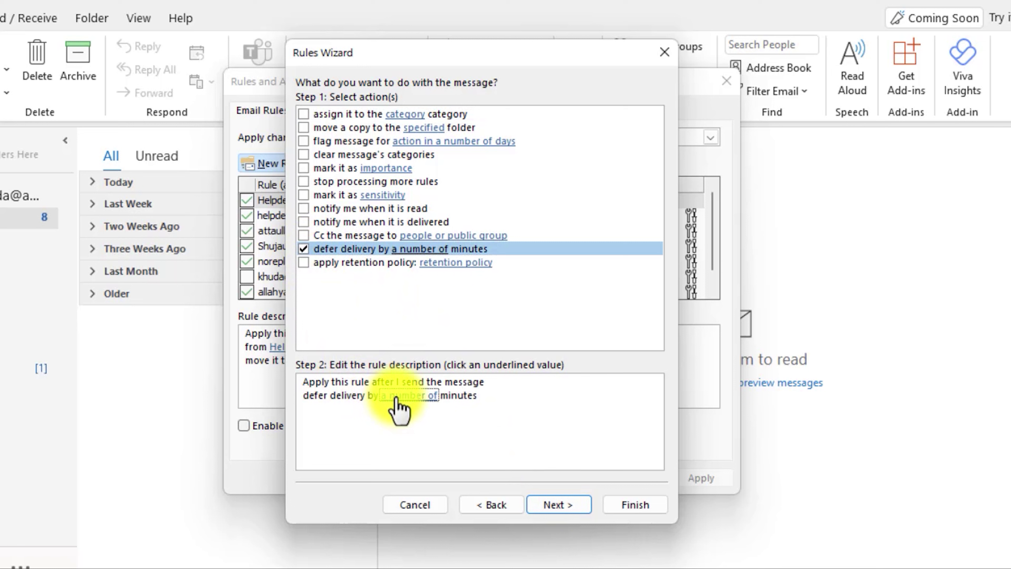
pyautogui.click(407, 395)
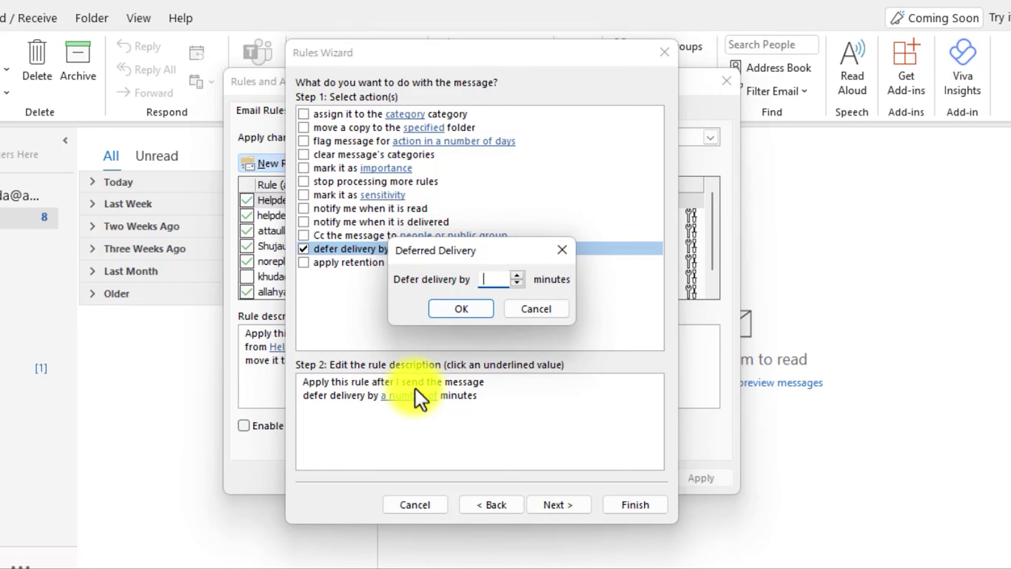
pyautogui.write('2')
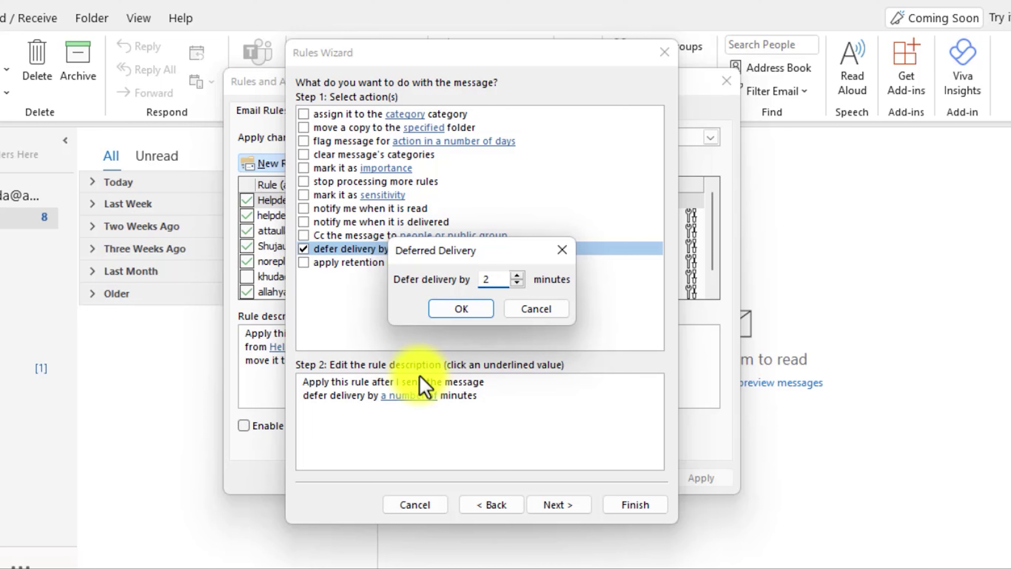
pyautogui.hotkey('shift', 'Left')
pyautogui.write('120')
pyautogui.hotkey('ctrl', 'a')
pyautogui.write('2')
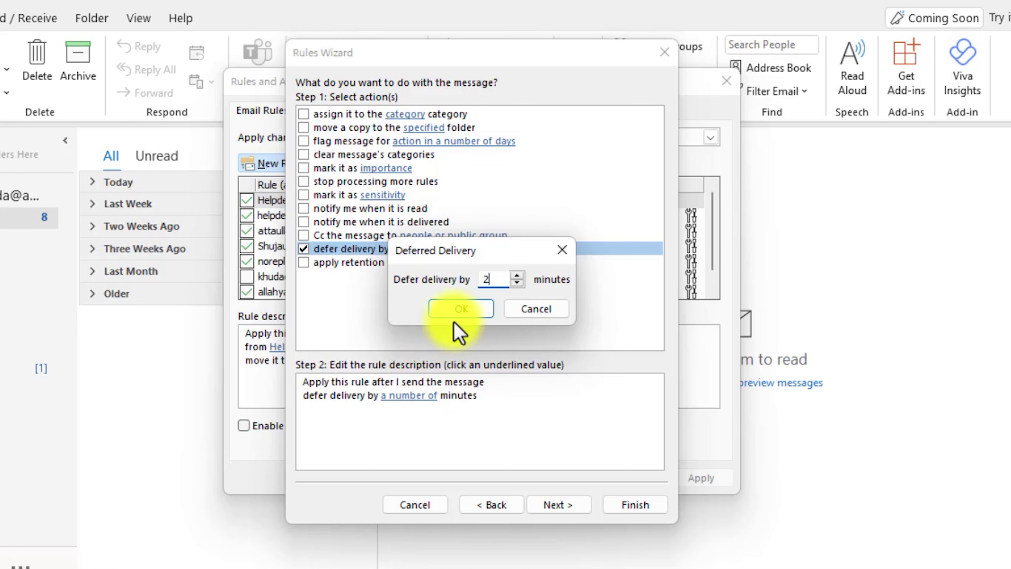
pyautogui.click(456, 317)
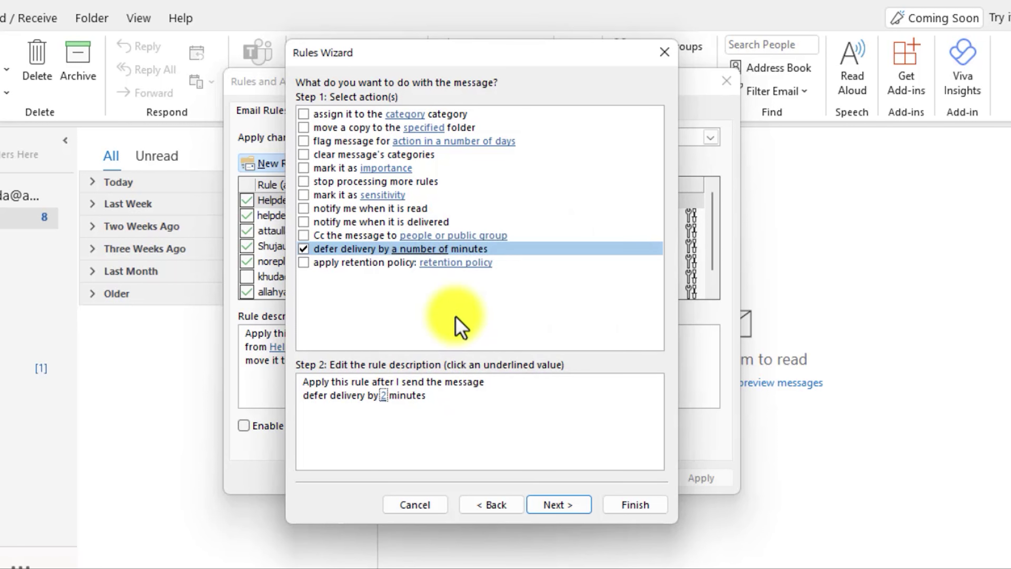
# Step: Name the rule 'Delay Sending Emails', finish it, accept the client-only warning, and apply
pyautogui.click(557, 505)
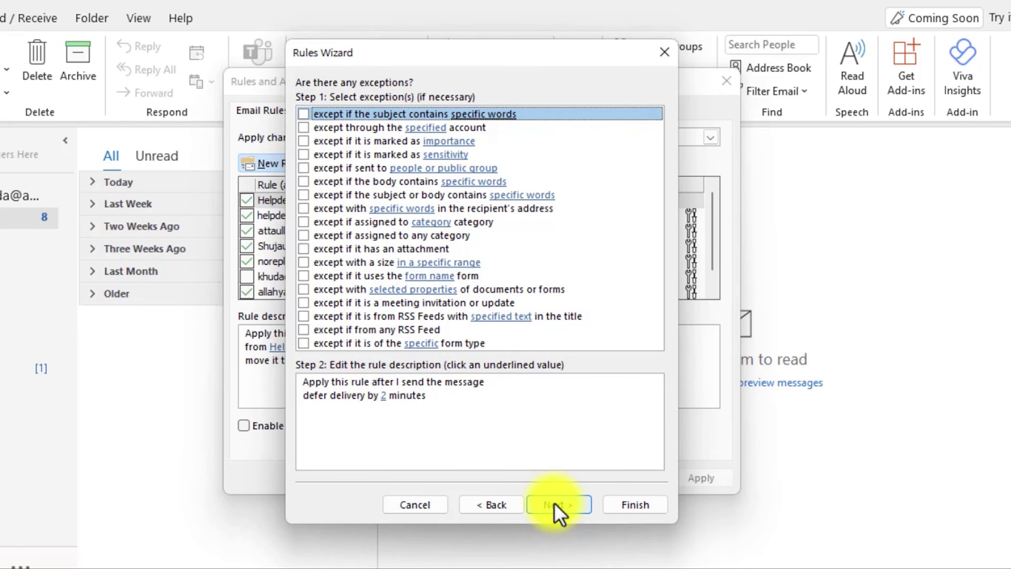
pyautogui.click(557, 508)
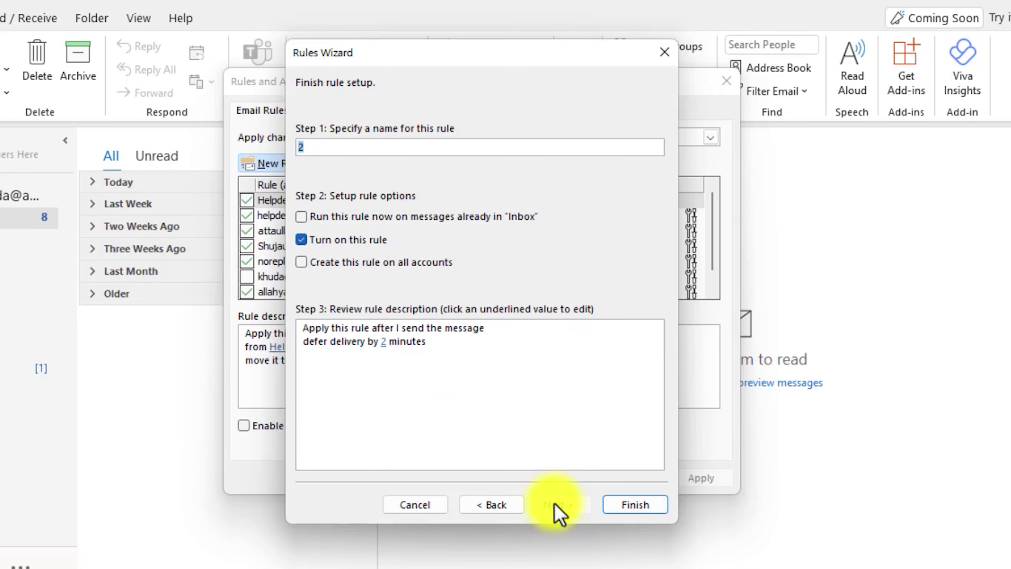
pyautogui.write('Delay Sending')
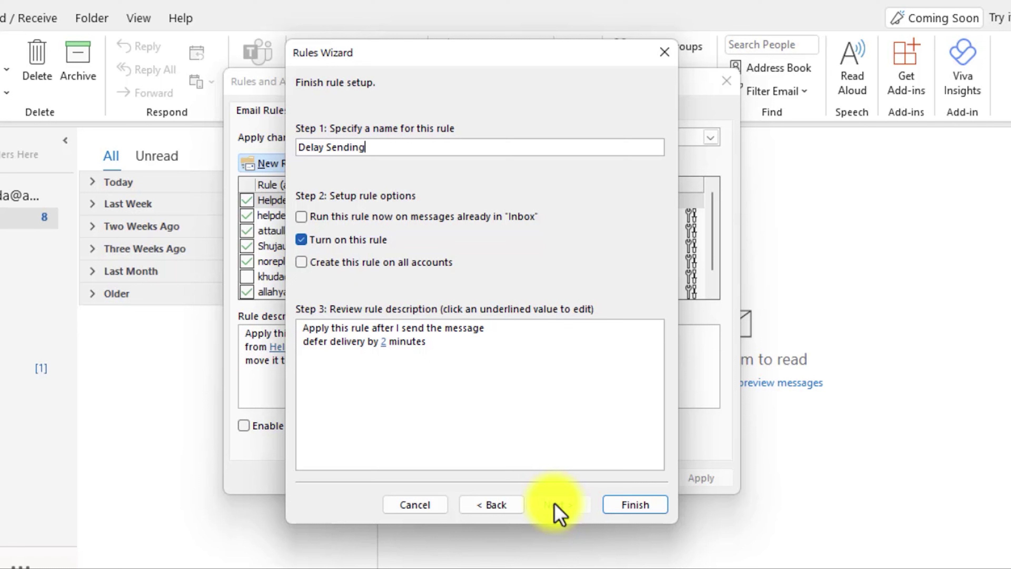
pyautogui.write(' Emails')
pyautogui.click(628, 508)
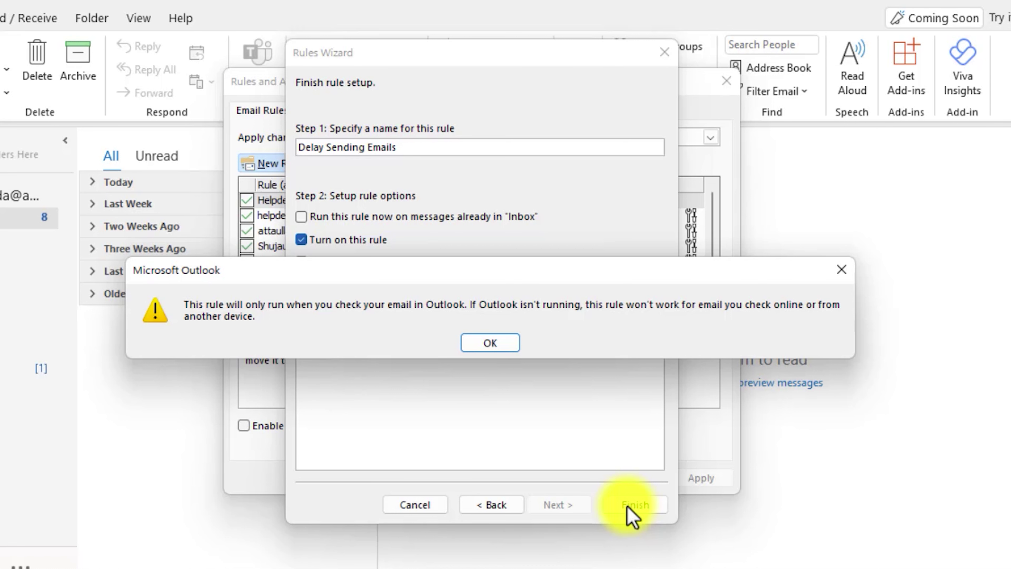
pyautogui.click(493, 342)
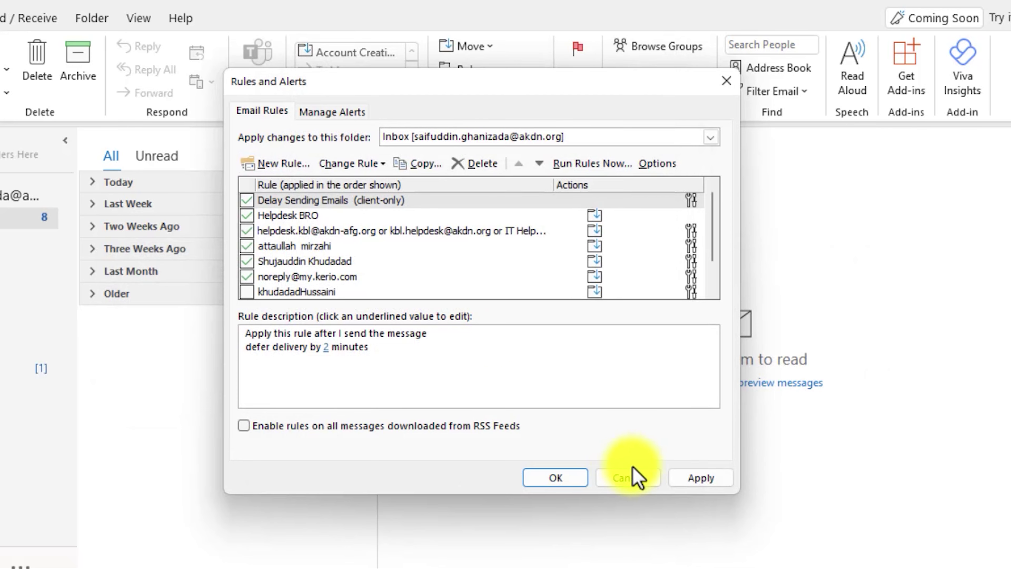
pyautogui.click(552, 477)
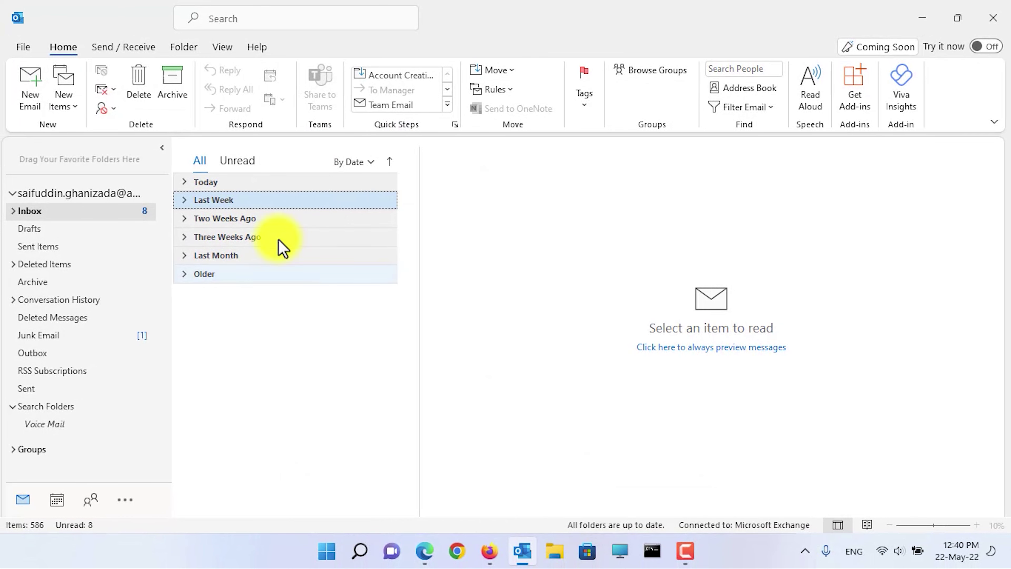
# Step: Send a new email with subject 'test' to your own Hotmail address
pyautogui.click(38, 100)
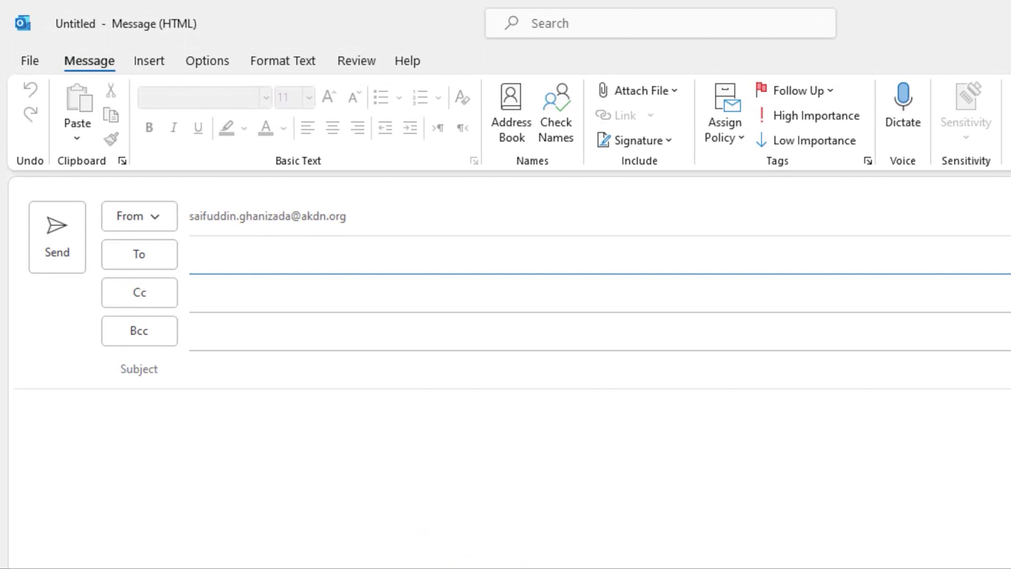
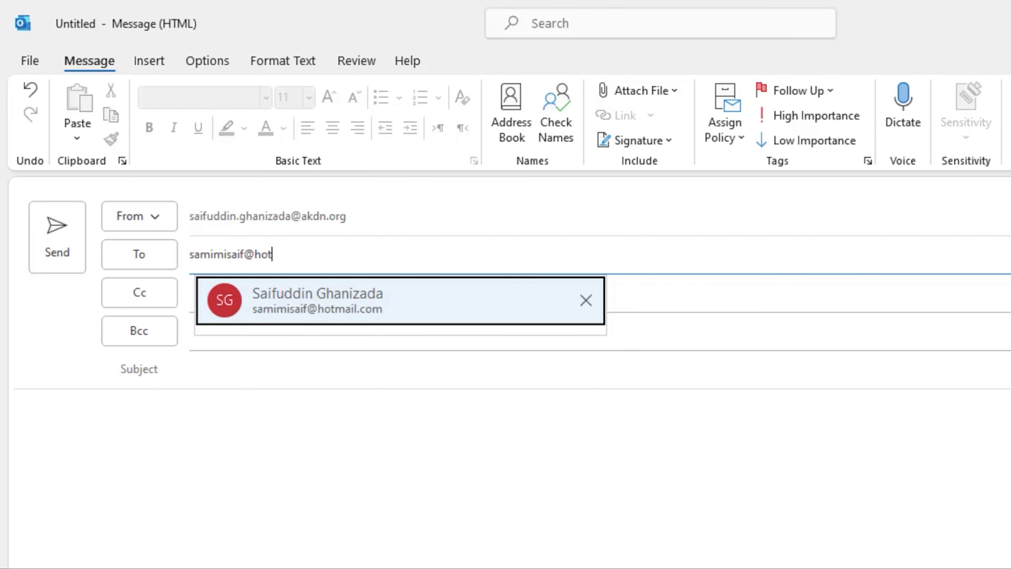
pyautogui.press('Return')
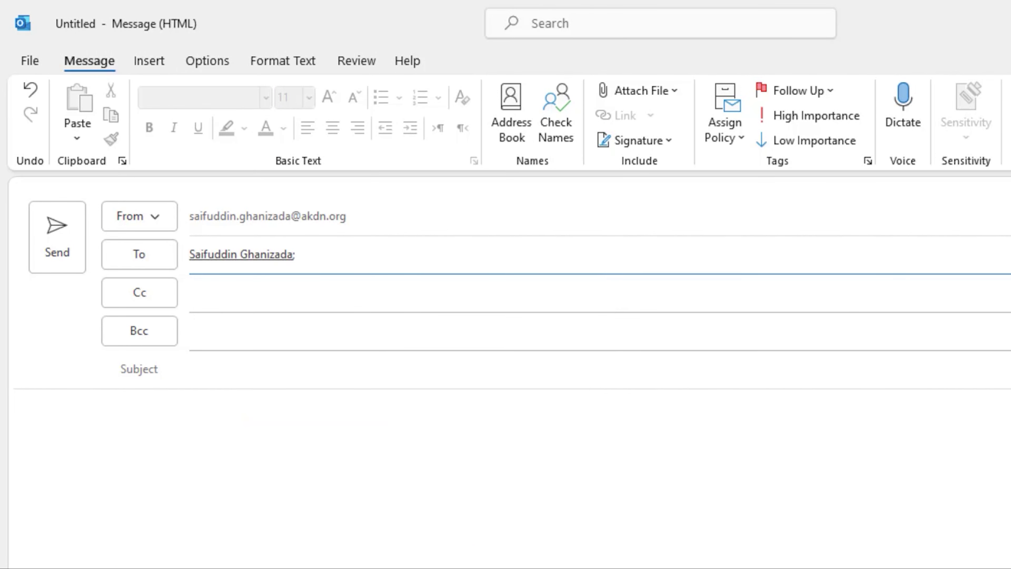
pyautogui.click(354, 362)
pyautogui.write('test')
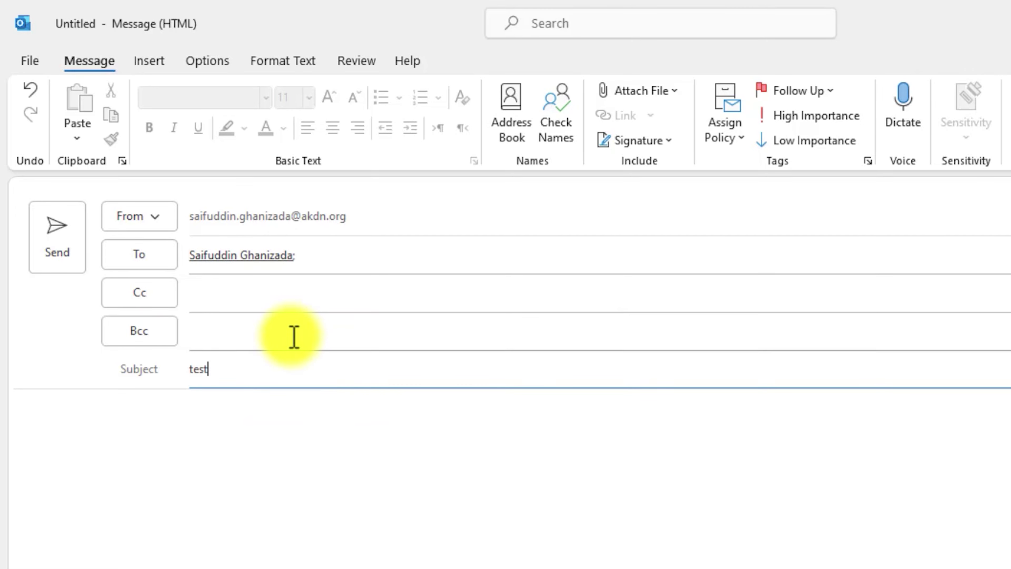
pyautogui.click(66, 259)
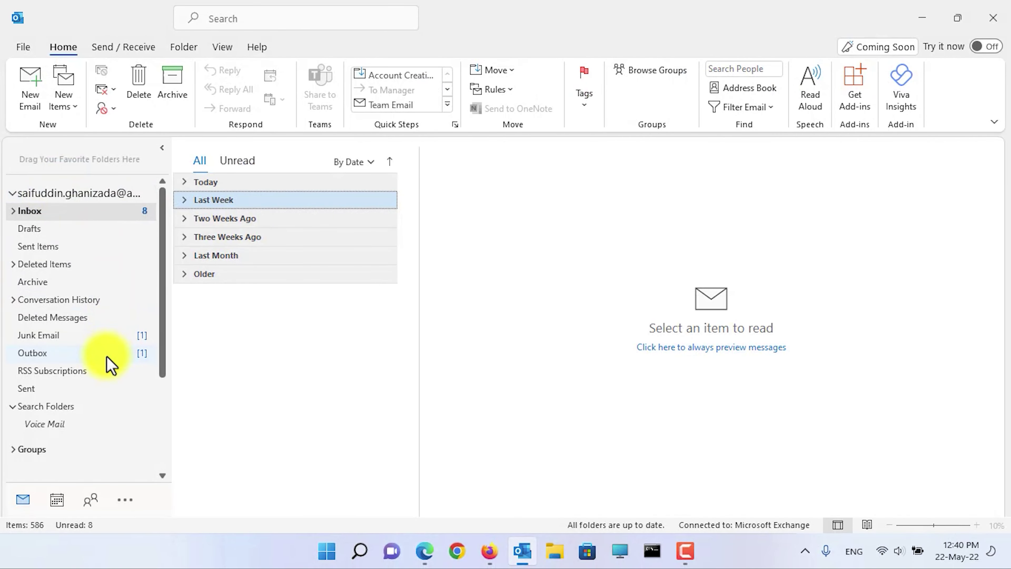
# Step: Reopen the queued Outbox message, retitle it 'test 2', add body 'Hello and good afternoon', and send
pyautogui.click(107, 361)
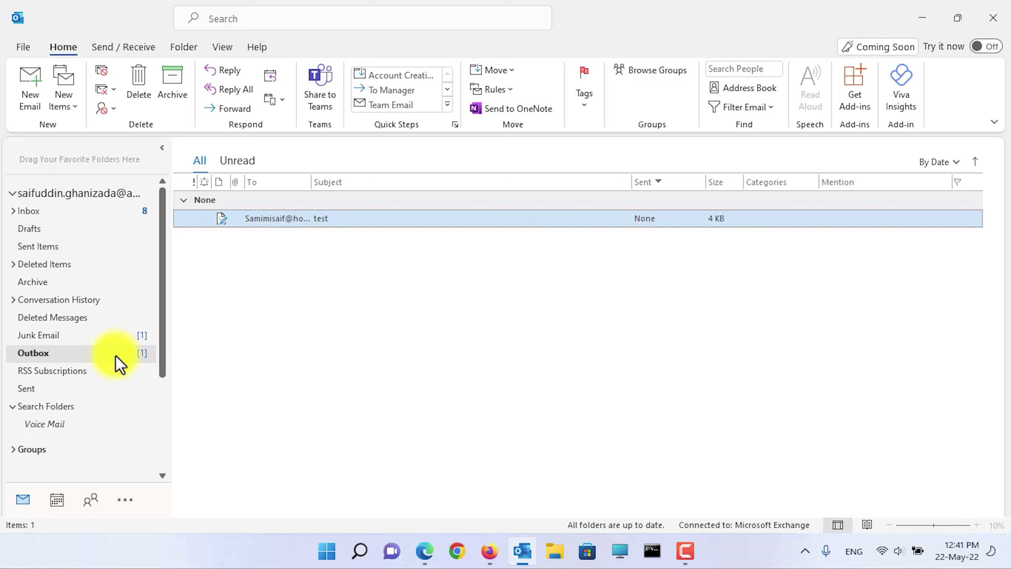
pyautogui.doubleClick(367, 224)
pyautogui.click(290, 290)
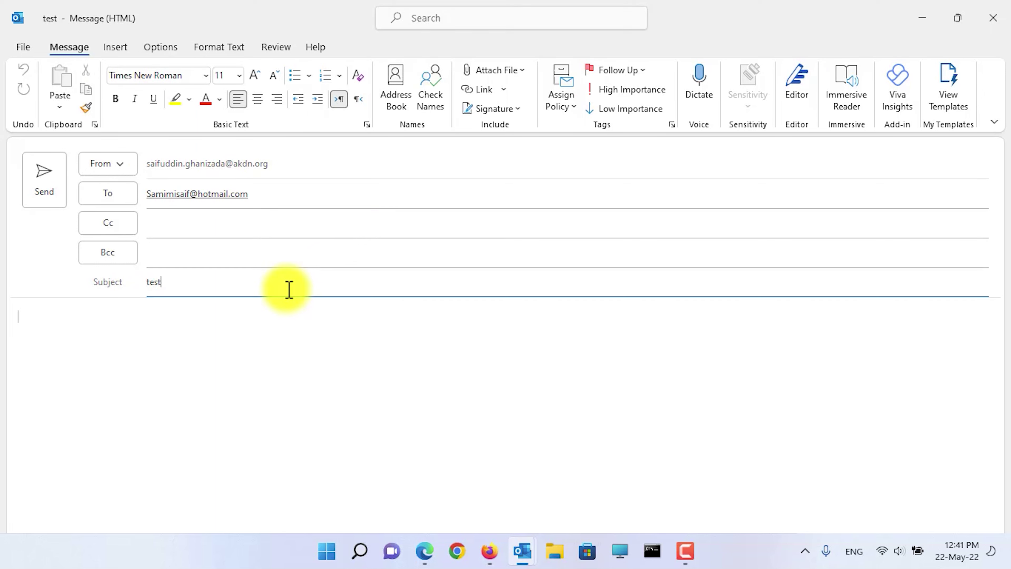
pyautogui.write('2')
pyautogui.click(282, 334)
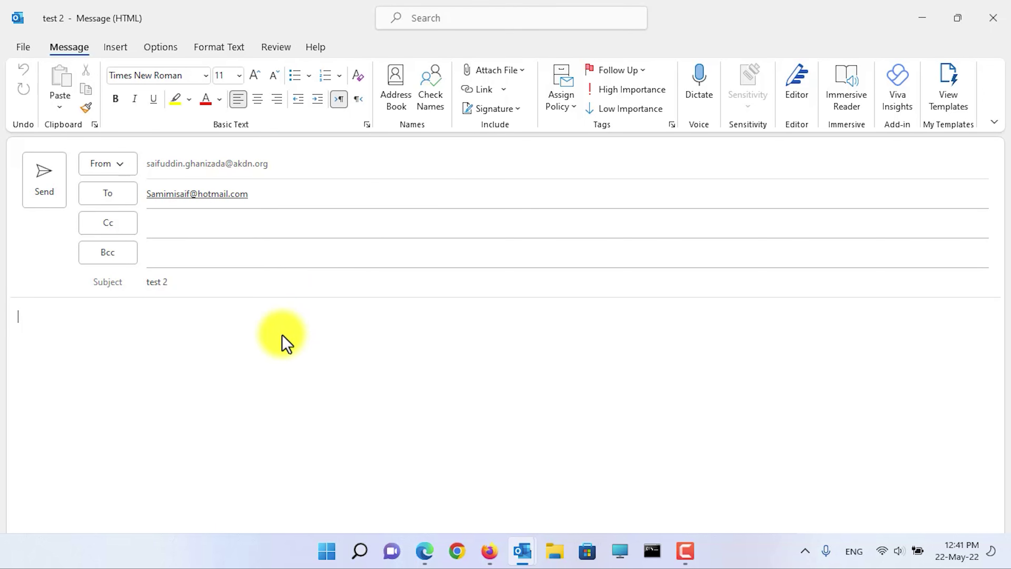
pyautogui.write('Hello and good afternoon')
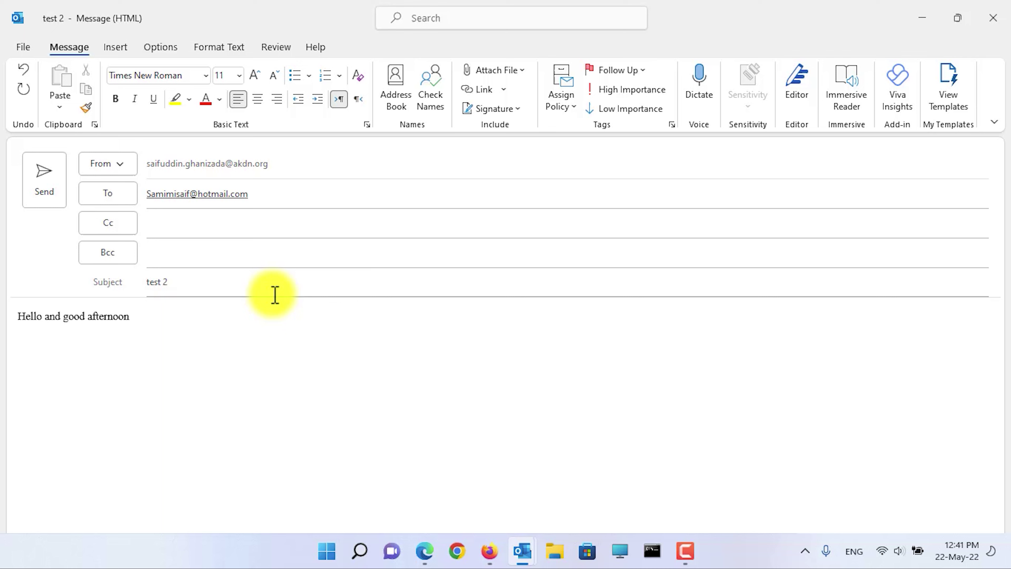
pyautogui.click(41, 199)
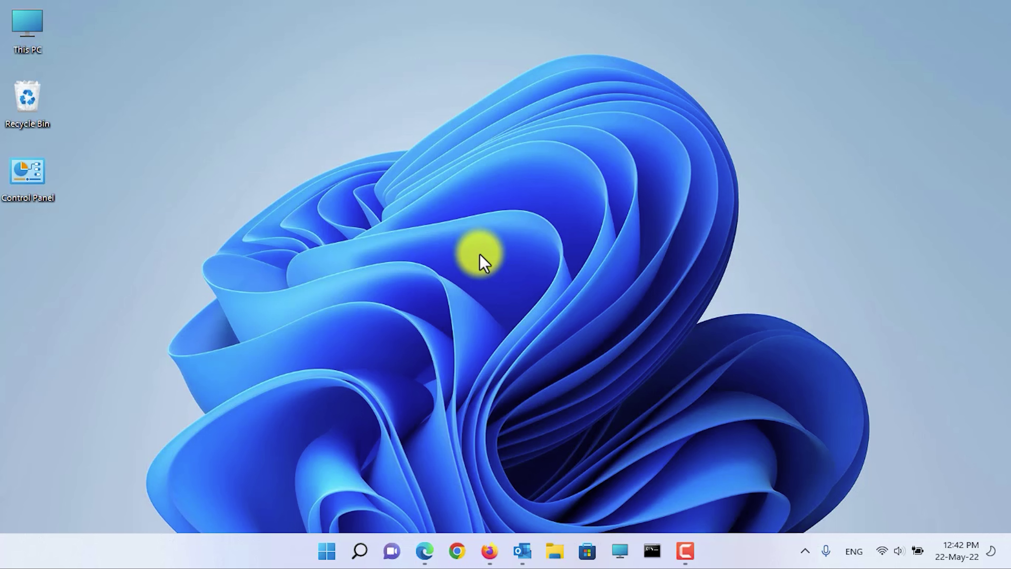
# Step: Switch to Outlook.com in Firefox and open the quick settings panel
pyautogui.click(489, 551)
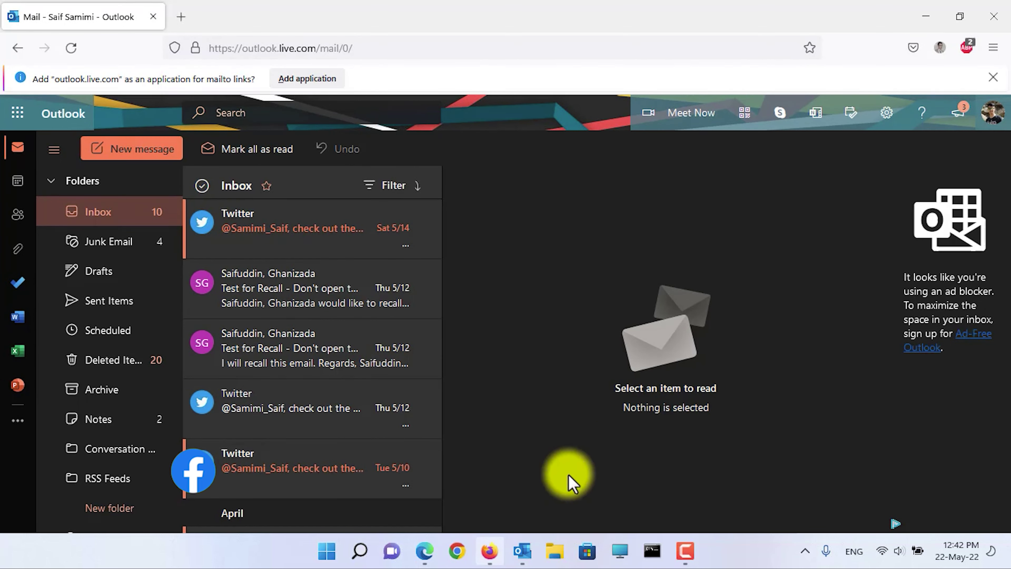
pyautogui.click(885, 119)
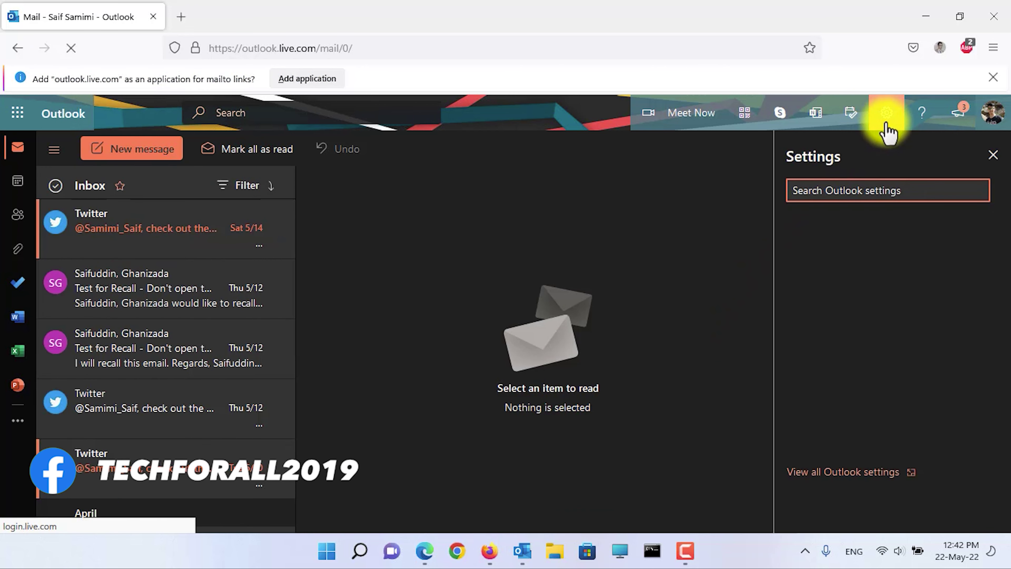
# Step: Set Undo send under Compose and reply to 10 seconds, save, and close settings
pyautogui.click(843, 474)
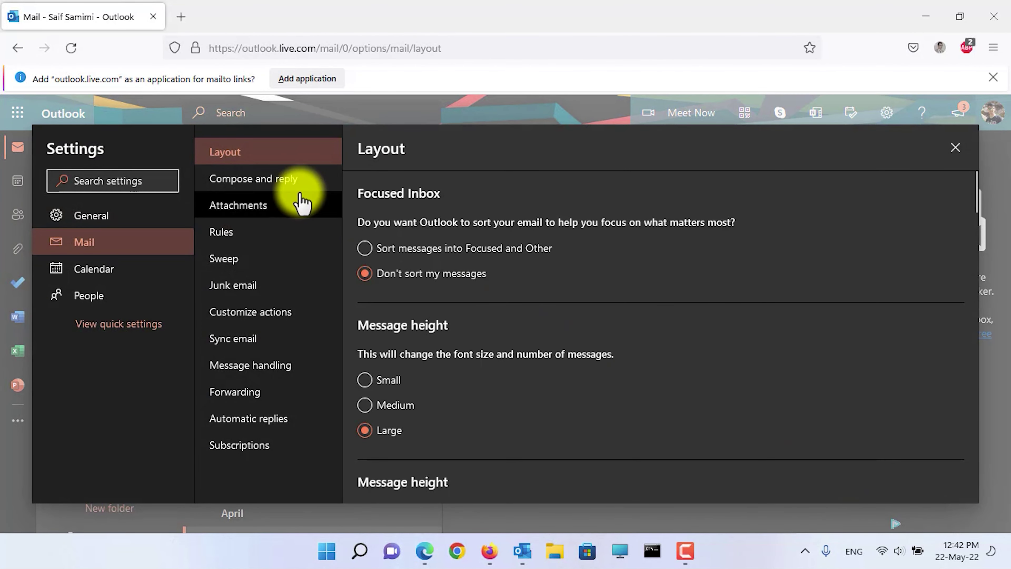
pyautogui.click(287, 186)
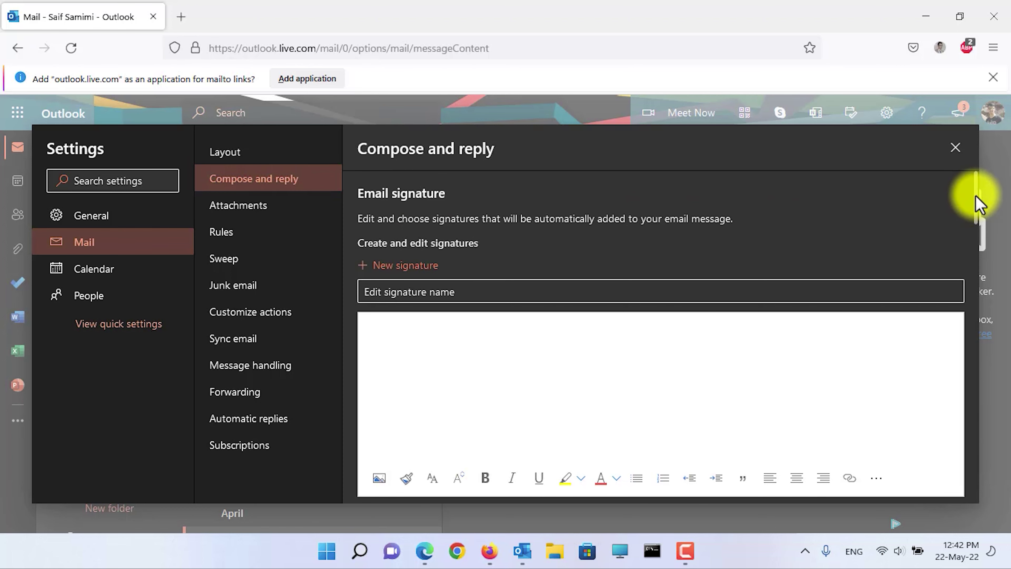
pyautogui.moveTo(976, 196); pyautogui.dragTo(975, 368)
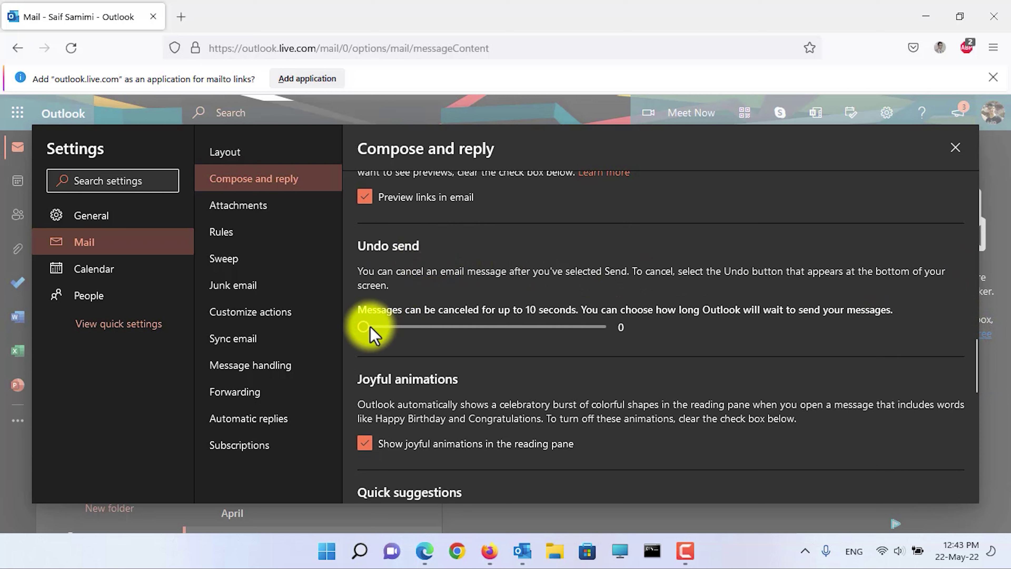
pyautogui.moveTo(367, 330); pyautogui.dragTo(634, 336)
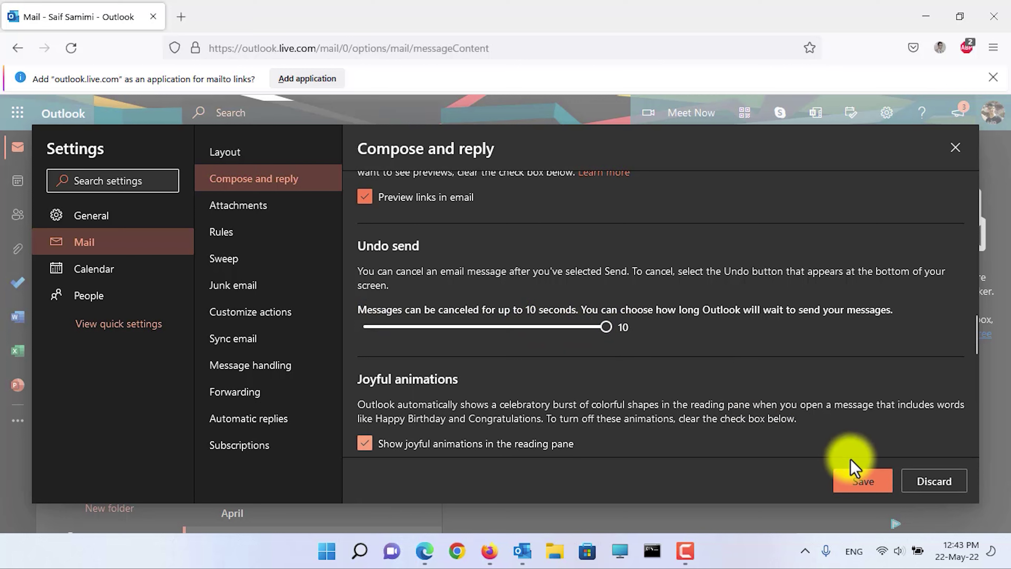
pyautogui.click(863, 481)
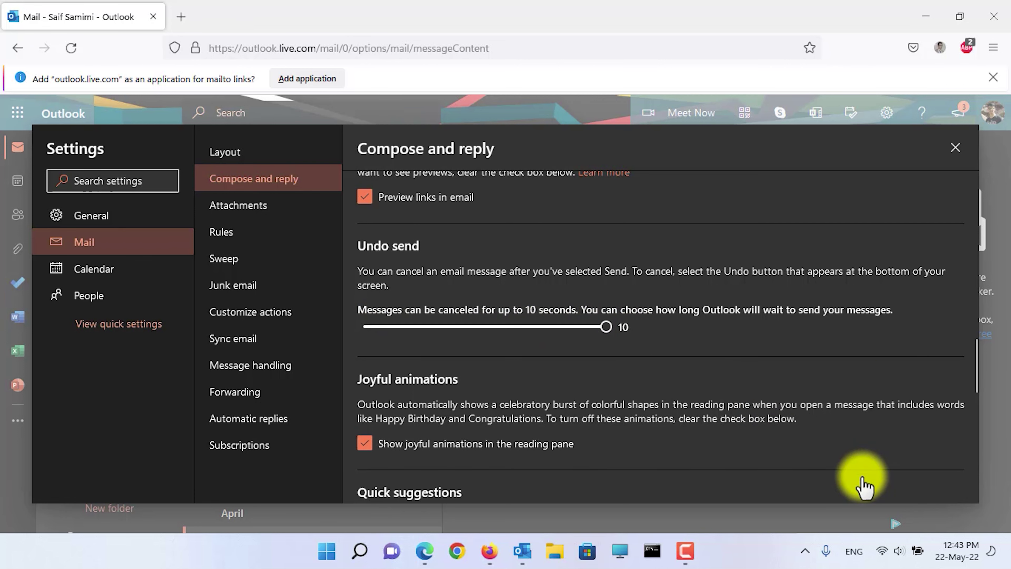
pyautogui.click(955, 148)
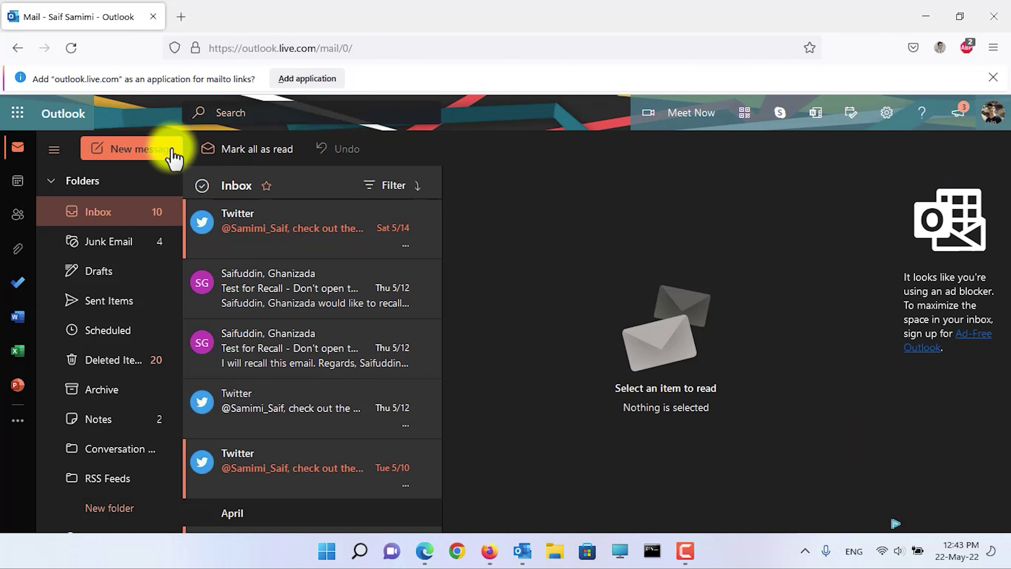
# Step: Send a new email with subject and body 'test' to the test recipient's Gmail address
pyautogui.click(153, 158)
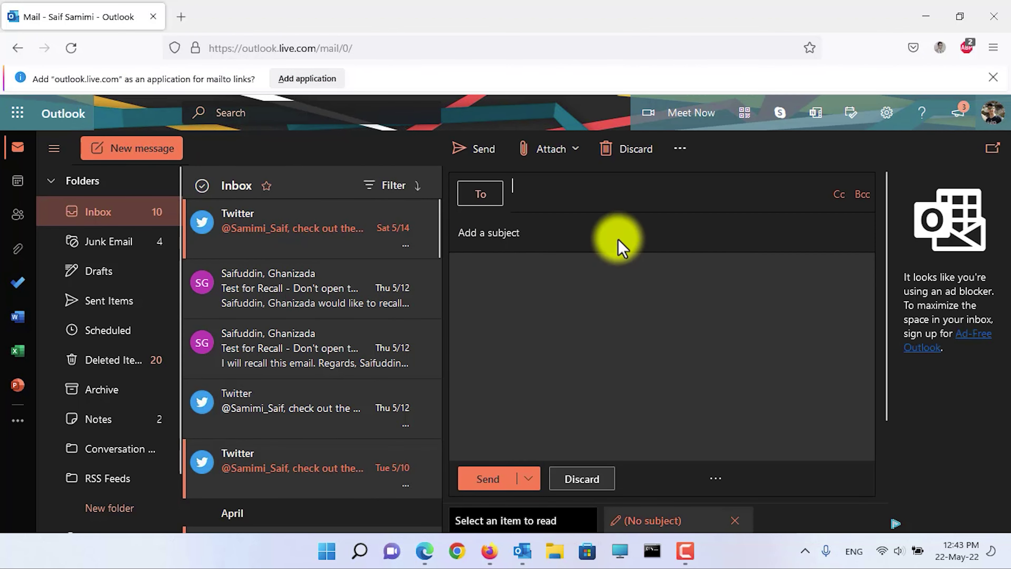
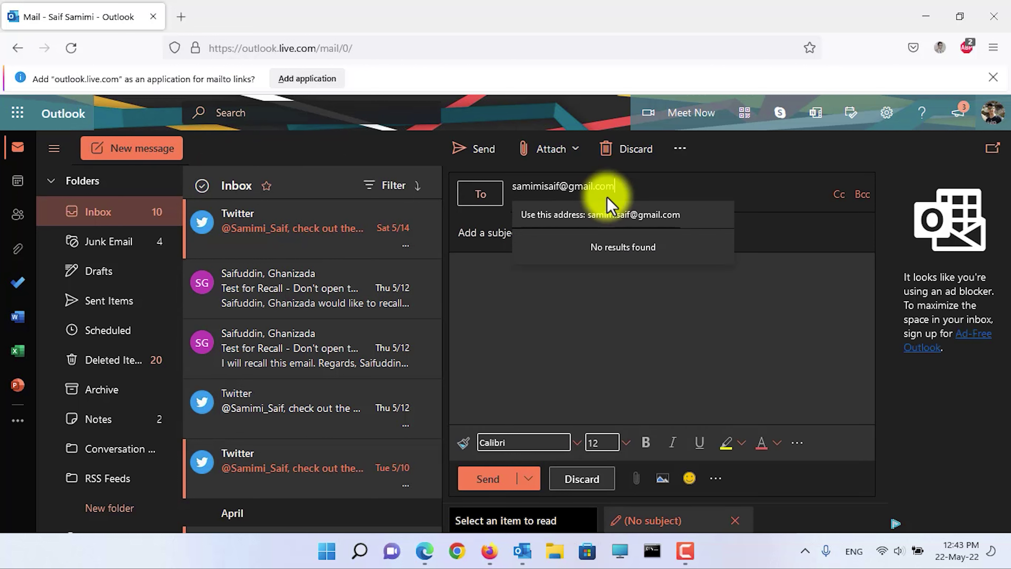
pyautogui.click(607, 210)
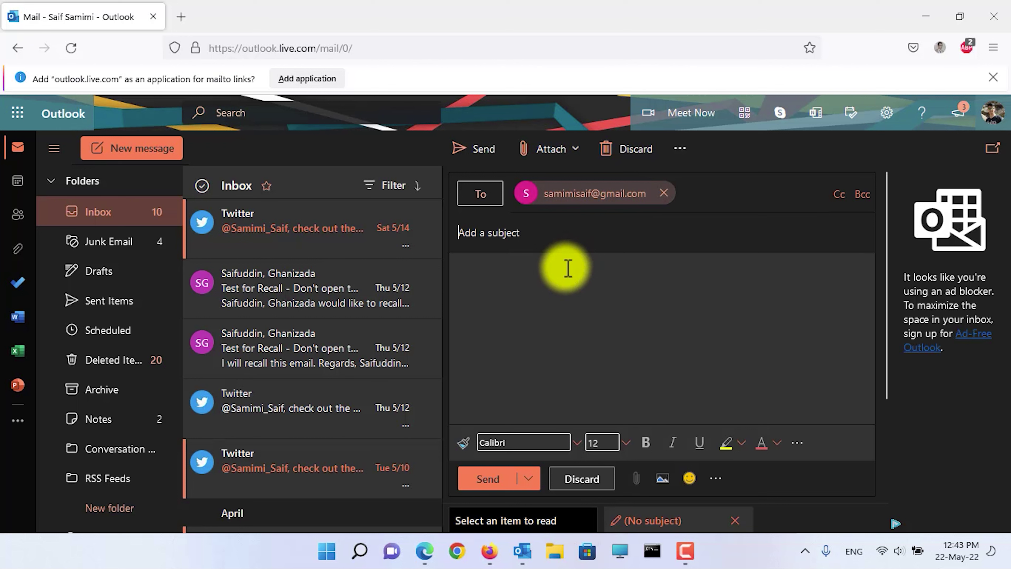
pyautogui.write('test')
pyautogui.press('Tab')
pyautogui.write('test')
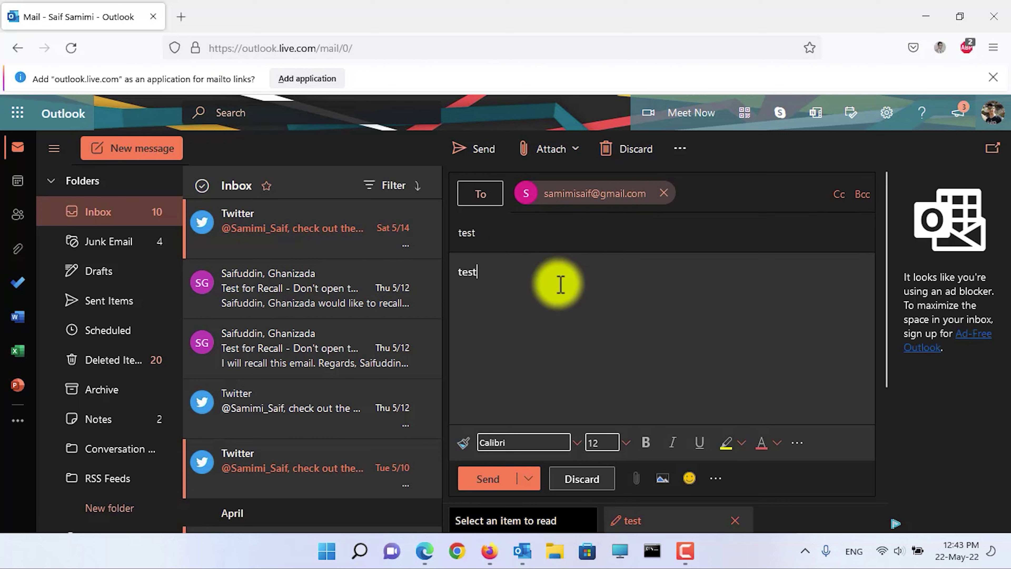
pyautogui.click(492, 480)
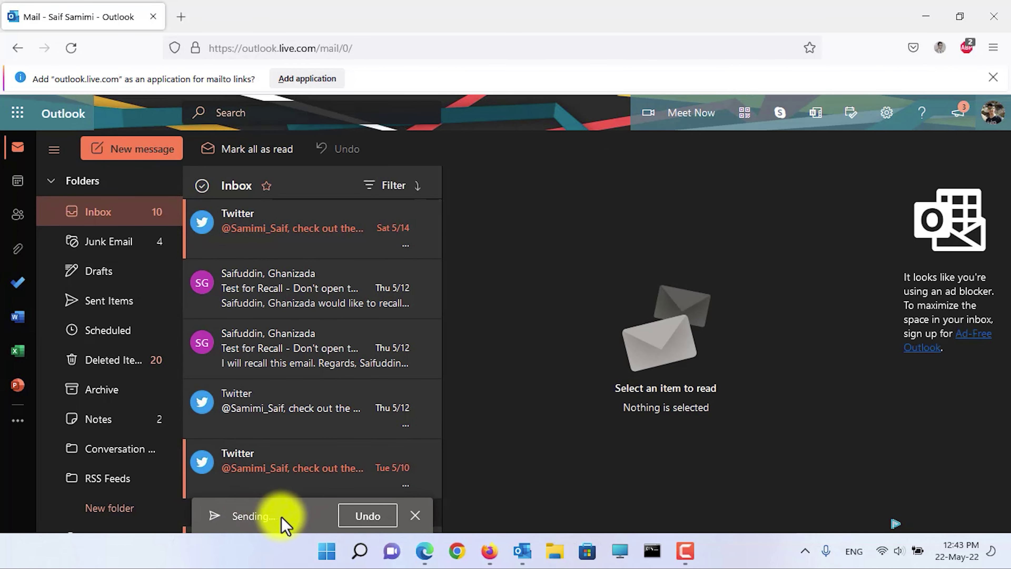
# Step: Undo the send, replace the body with 'This is a test email', and resend it
pyautogui.click(367, 516)
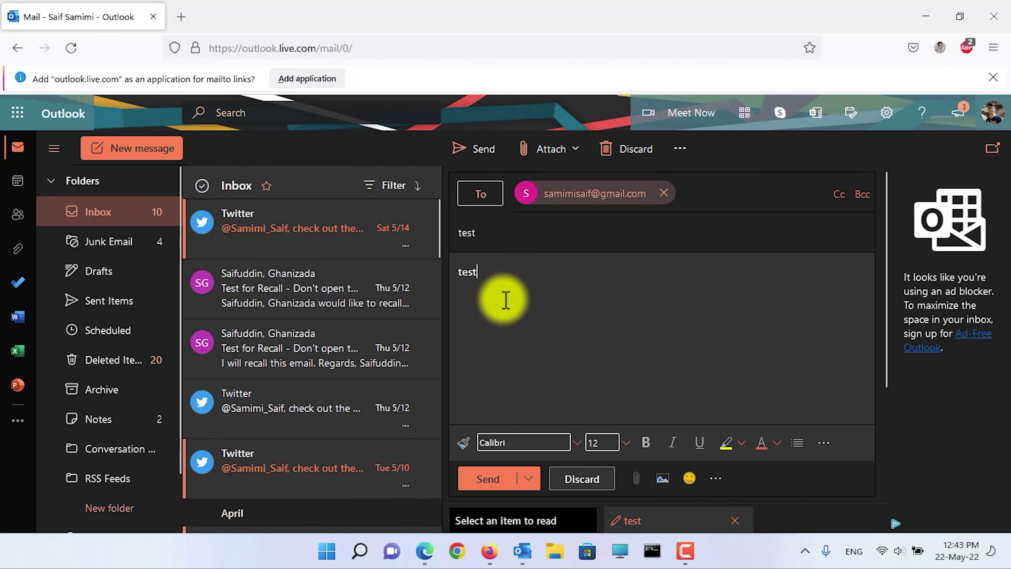
pyautogui.hotkey('ctrl', 'a')
pyautogui.write('This')
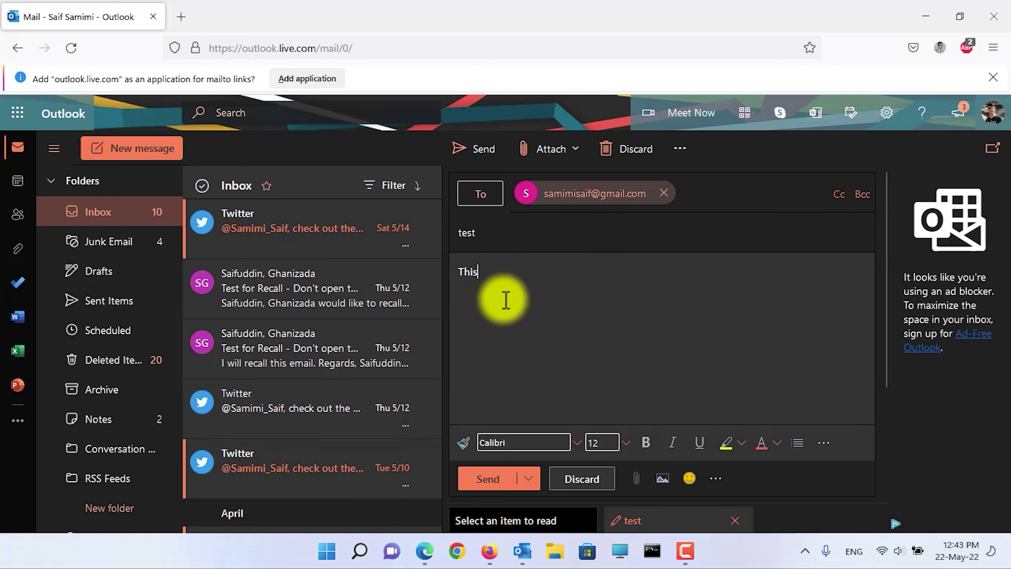
pyautogui.write(' is a test email')
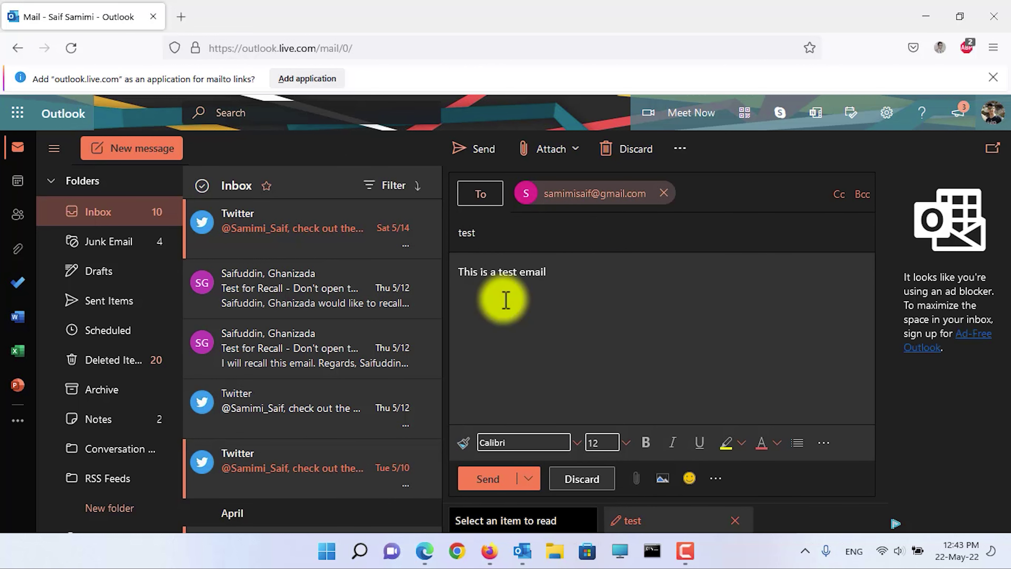
pyautogui.click(483, 479)
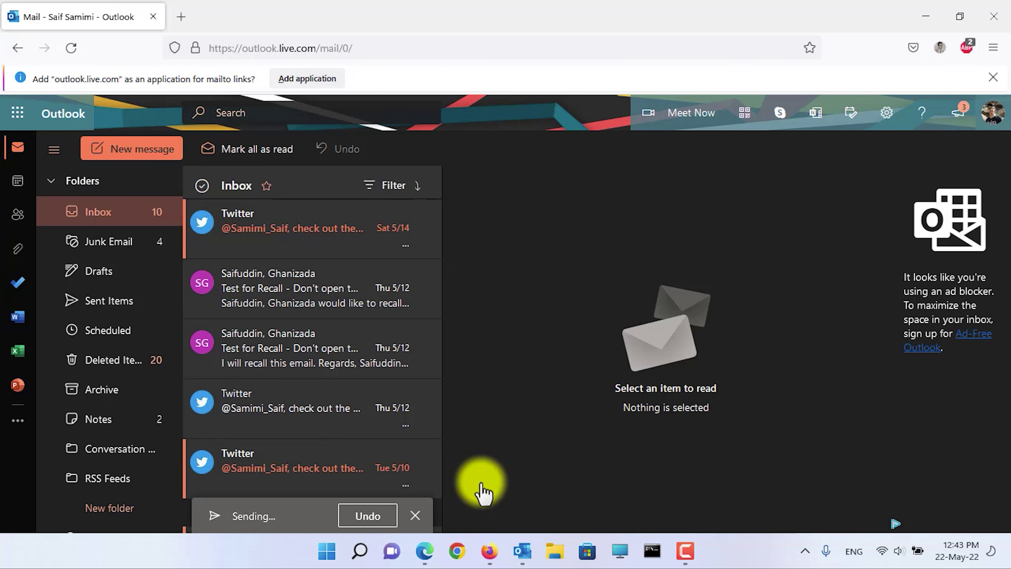